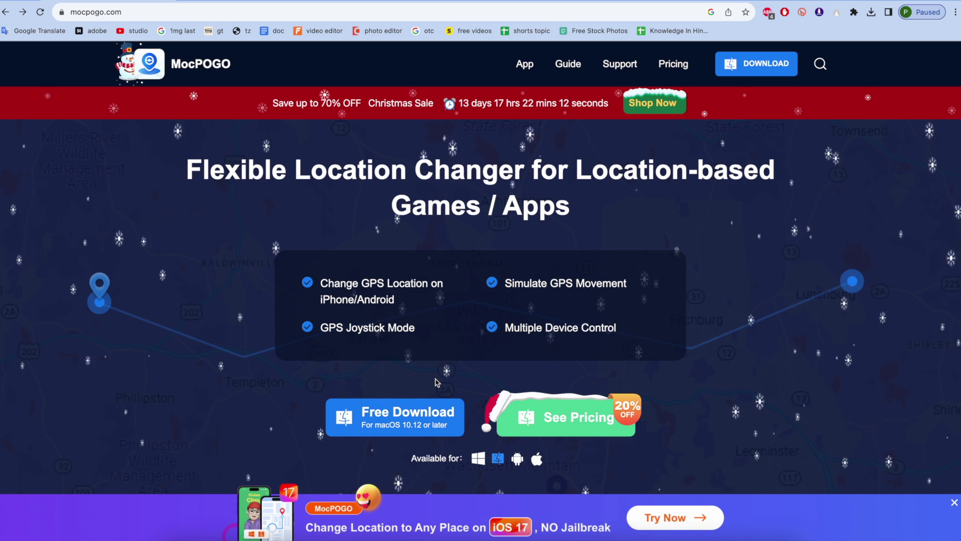
Step: Download the MocPOGO Mac installer mocpogo.dmg (102 MB) and open it from Chrome's downloads
click(423, 420)
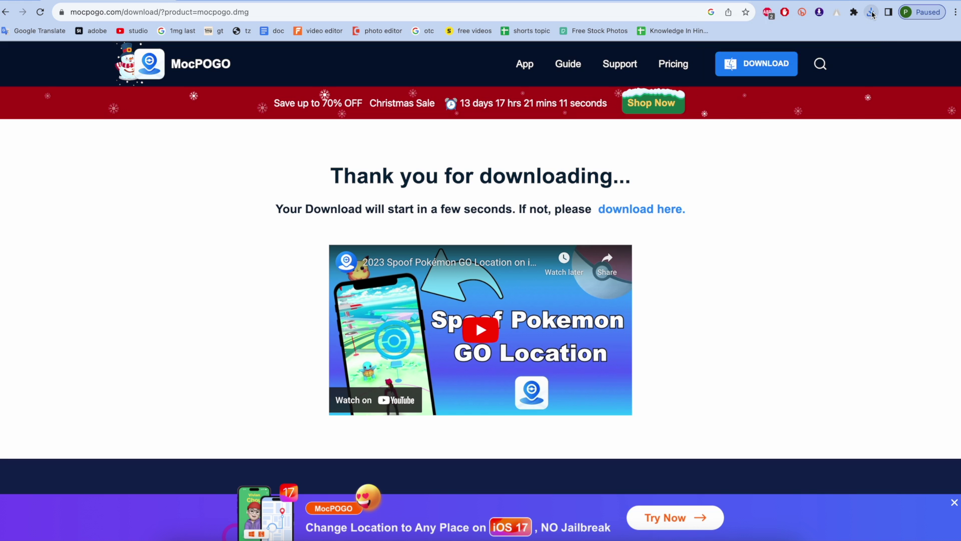
click(872, 12)
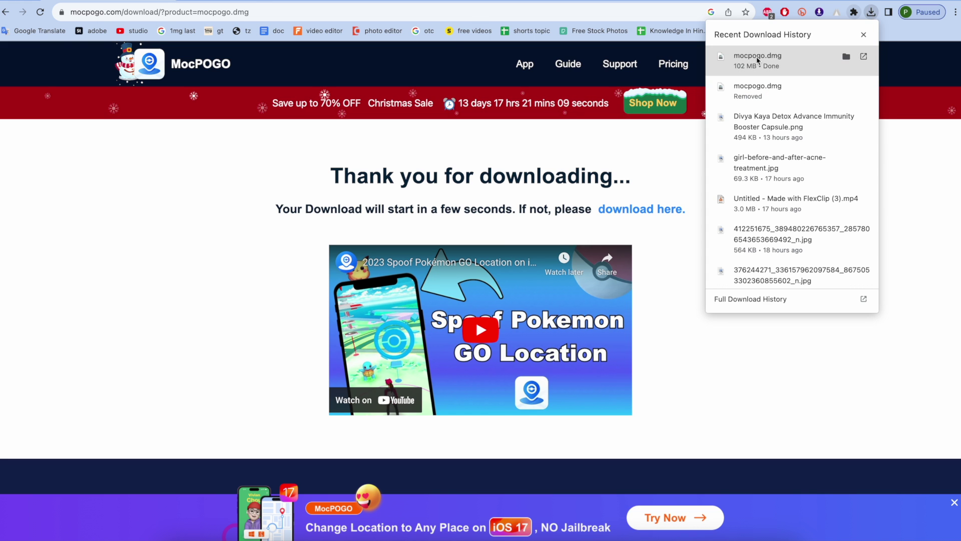
click(762, 60)
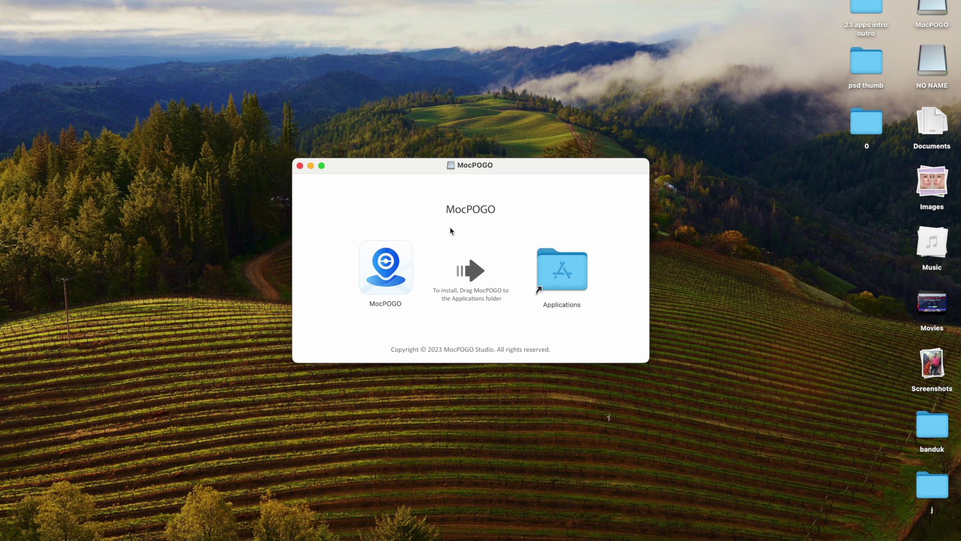
Step: Copy MocPOGO into Applications, close the installer window, and launch the app past the security prompt
drag(395, 269, 563, 268)
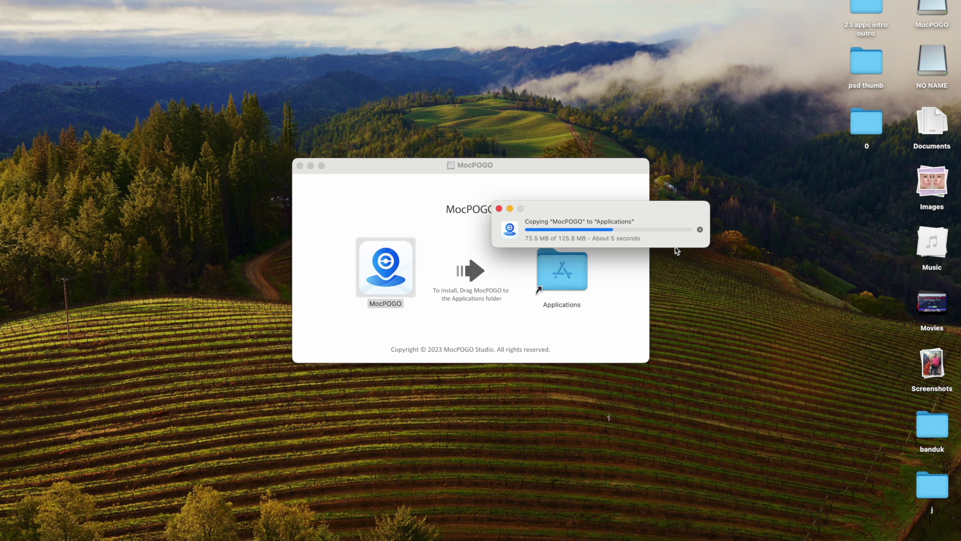
click(299, 166)
key(F4)
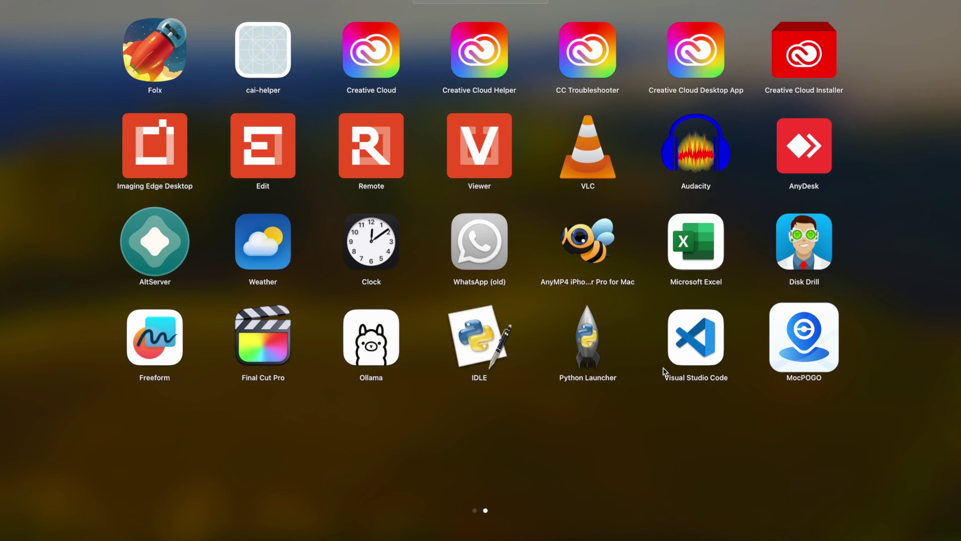
click(784, 354)
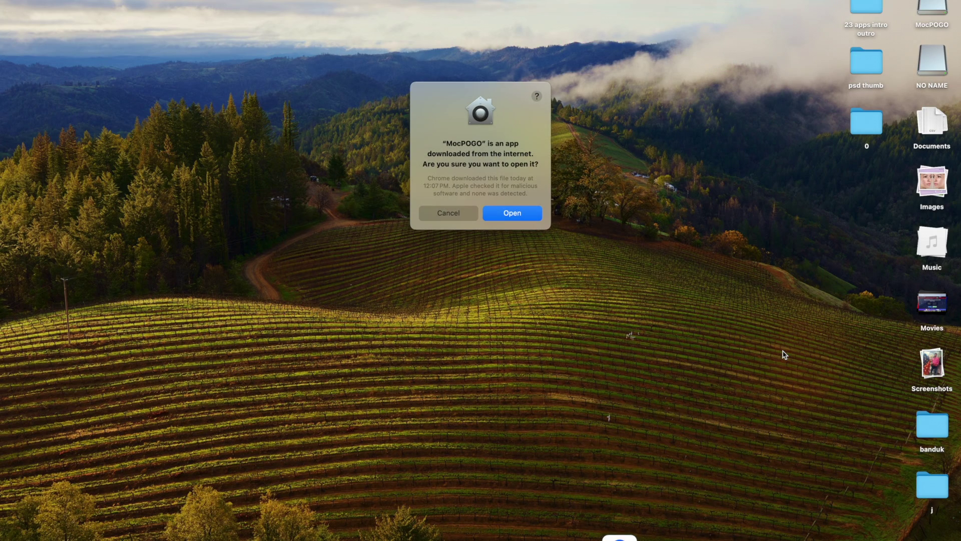
click(514, 212)
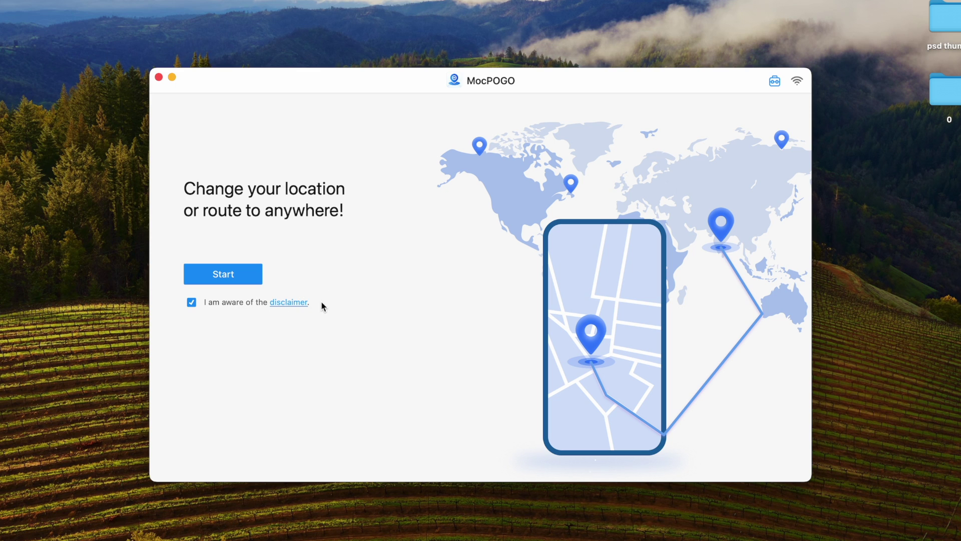
Step: Begin setup, choose iOS as the device type, and continue with the cable-connected iPhone
click(225, 274)
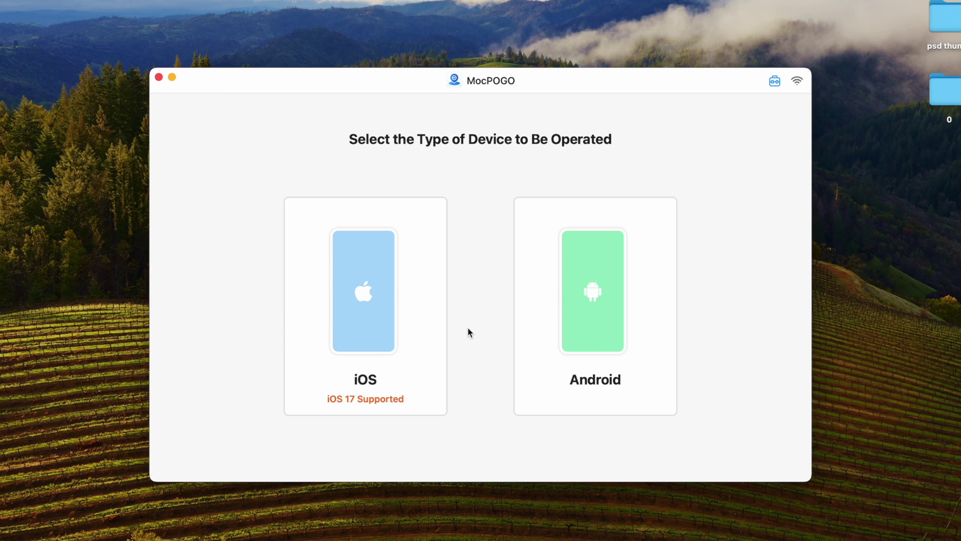
click(379, 308)
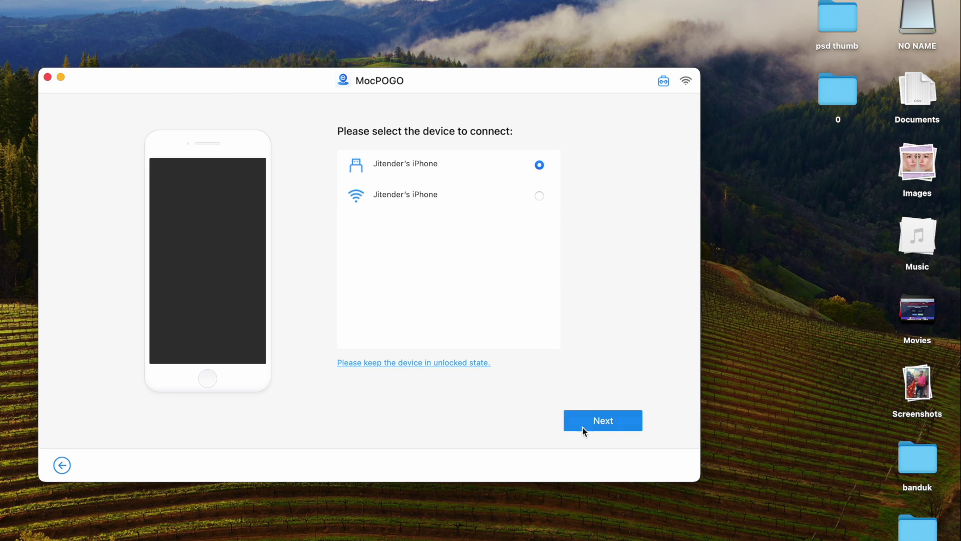
click(605, 422)
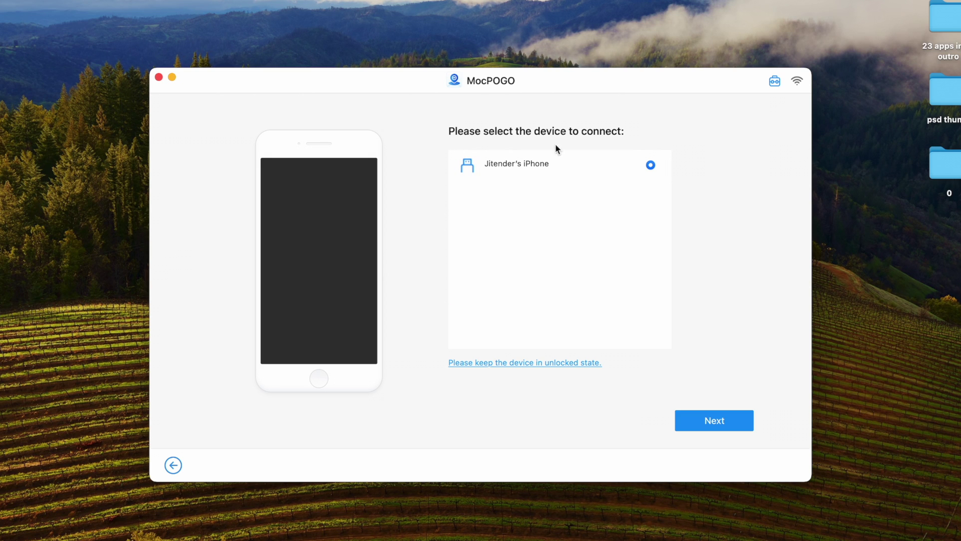
Step: Pair the selected iPhone, authorising with the Mac password and allowing the helper's network connections
click(726, 422)
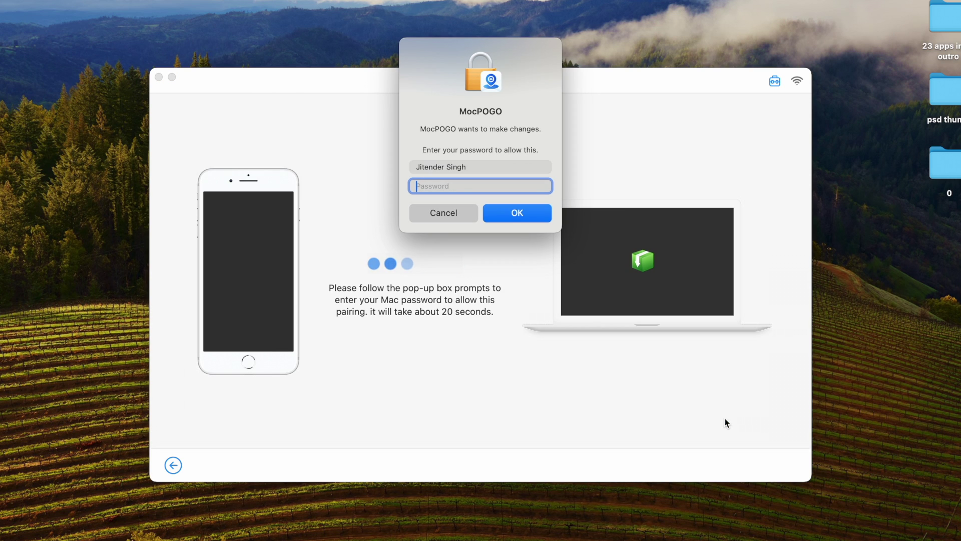
text(••)
key(Return)
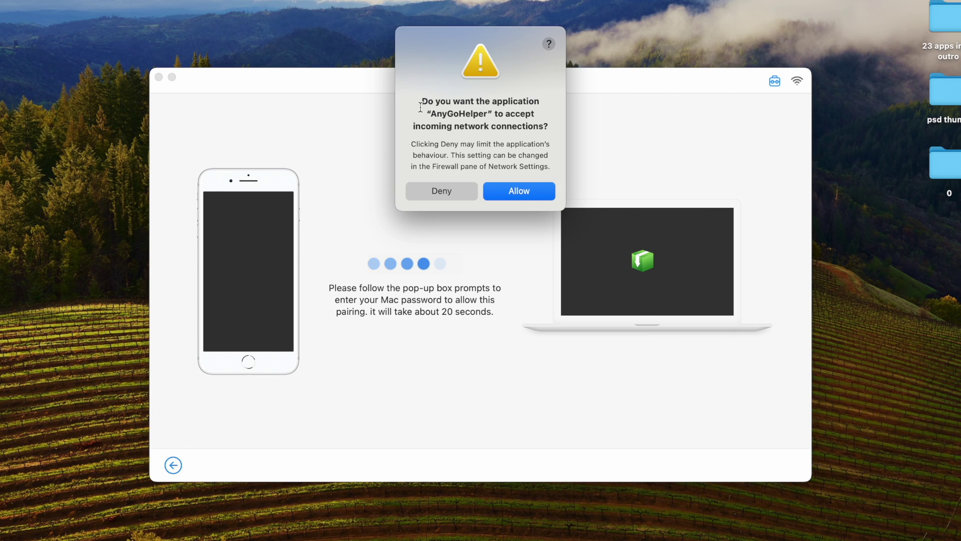
click(537, 191)
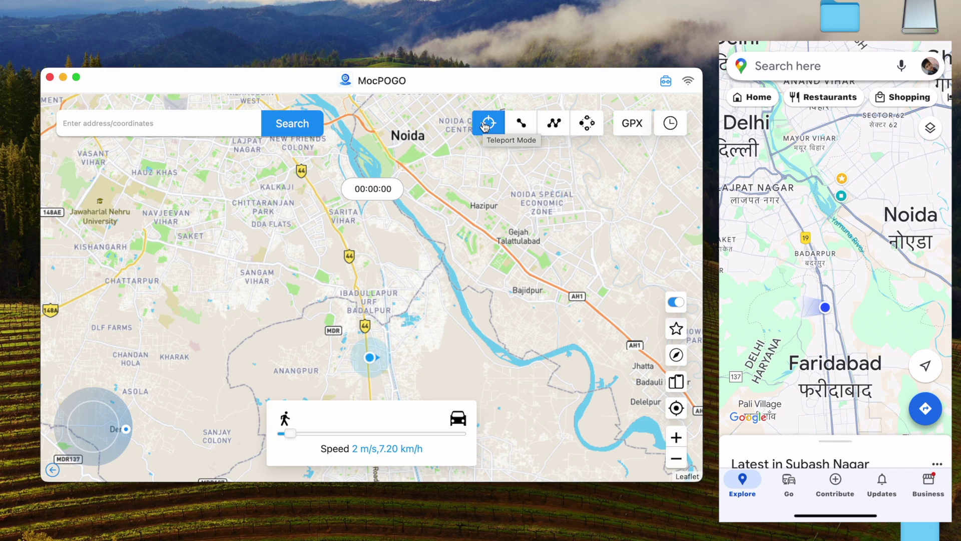
Step: Teleport the phone to 28.522701, 77.296715 near Sarita Vihar
click(350, 241)
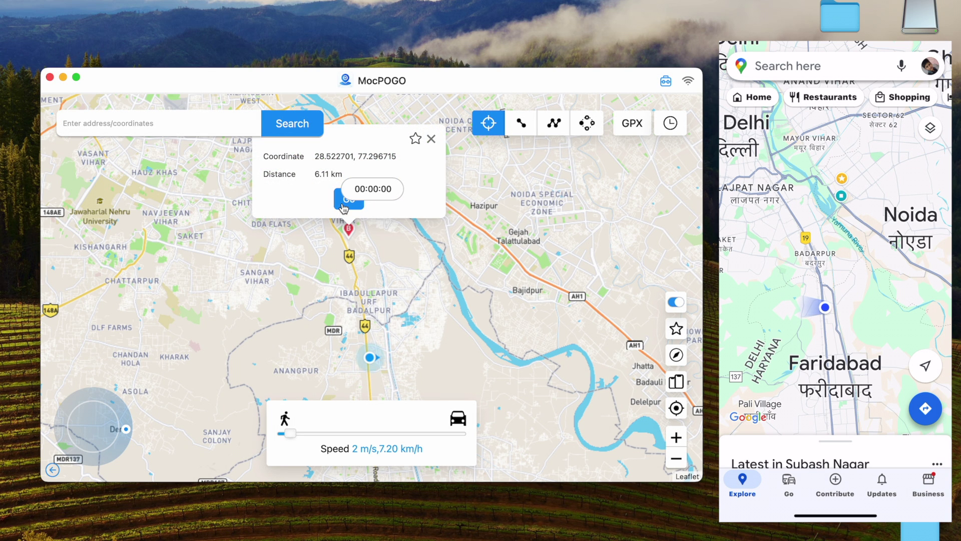
click(343, 207)
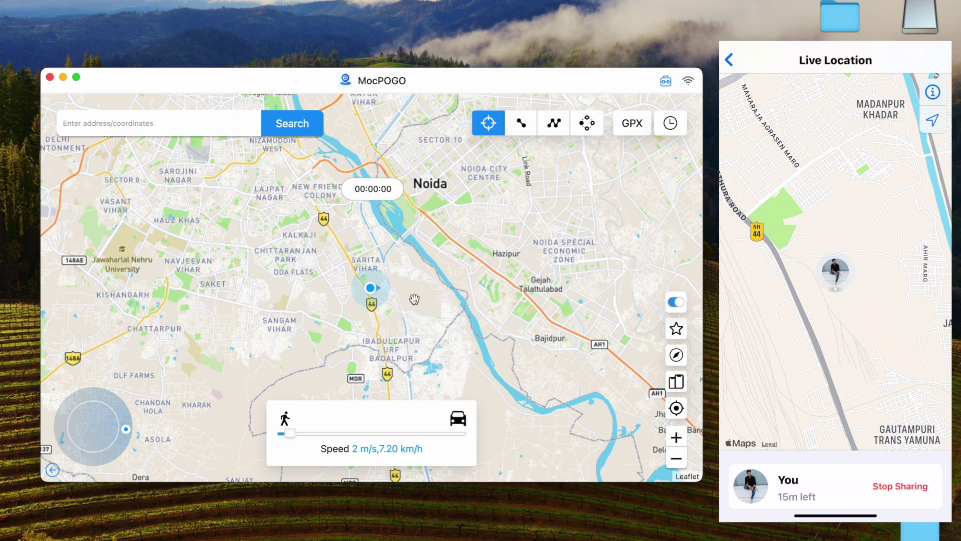
click(521, 125)
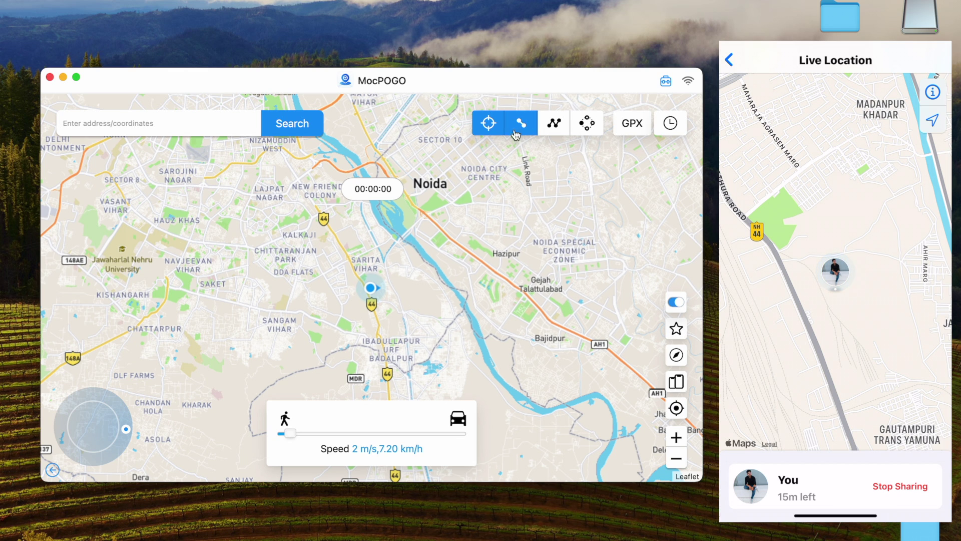
Step: Plan a two-spot route to a map point with variable realistic speed and start moving
click(521, 128)
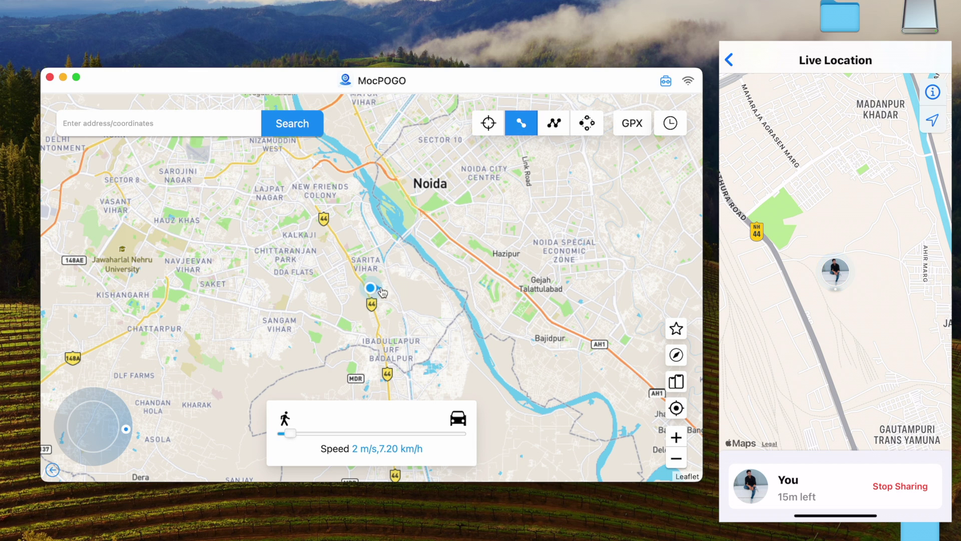
click(418, 261)
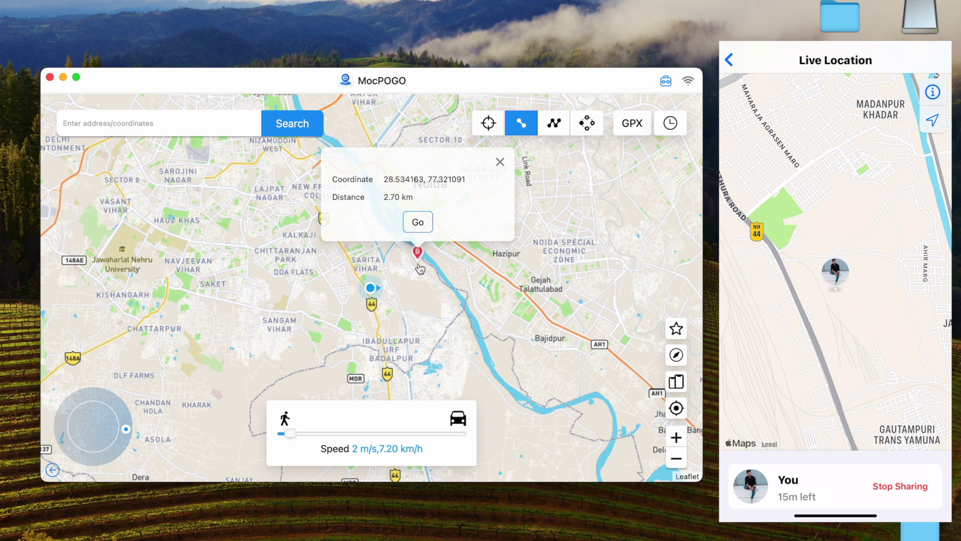
click(419, 223)
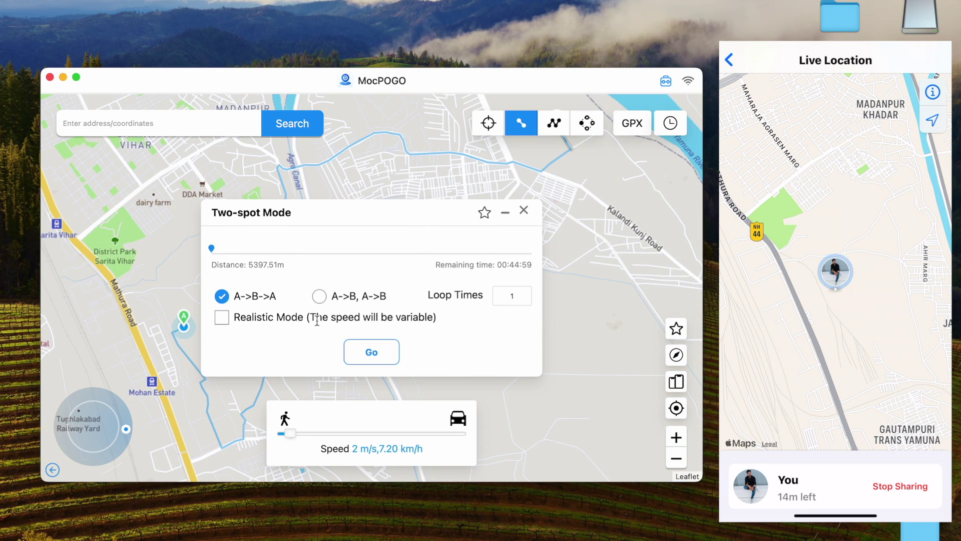
click(221, 319)
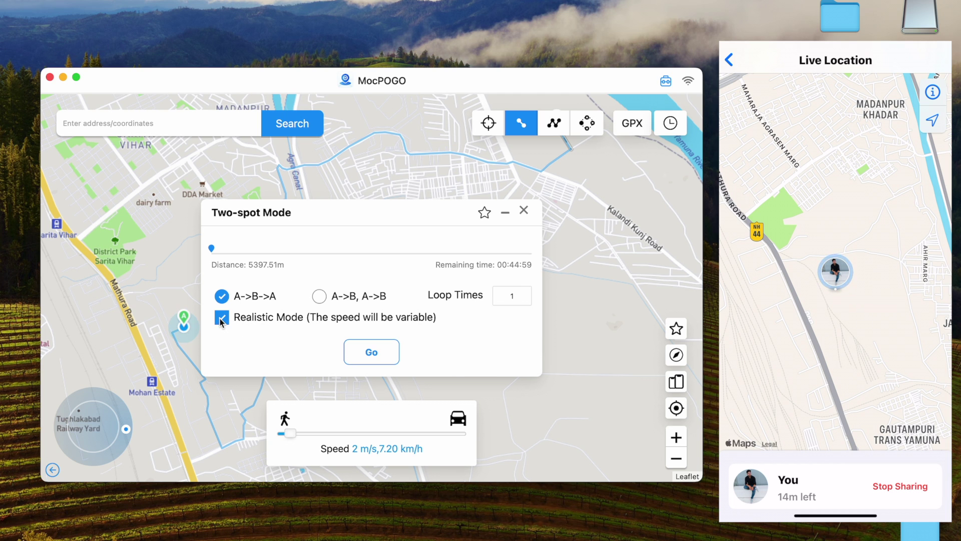
click(372, 353)
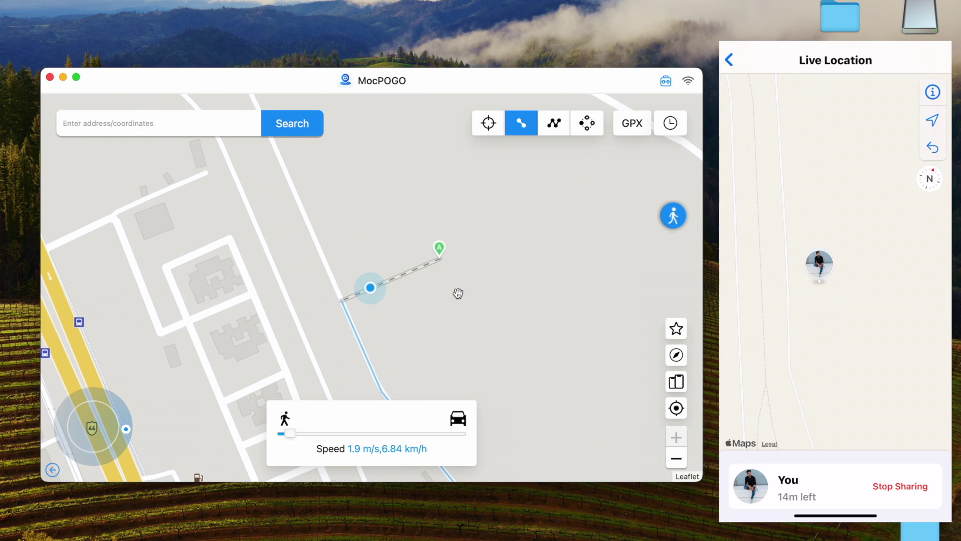
Step: Raise the movement speed to 13 m/s, then to 20.9 m/s
click(293, 435)
drag(295, 436, 370, 434)
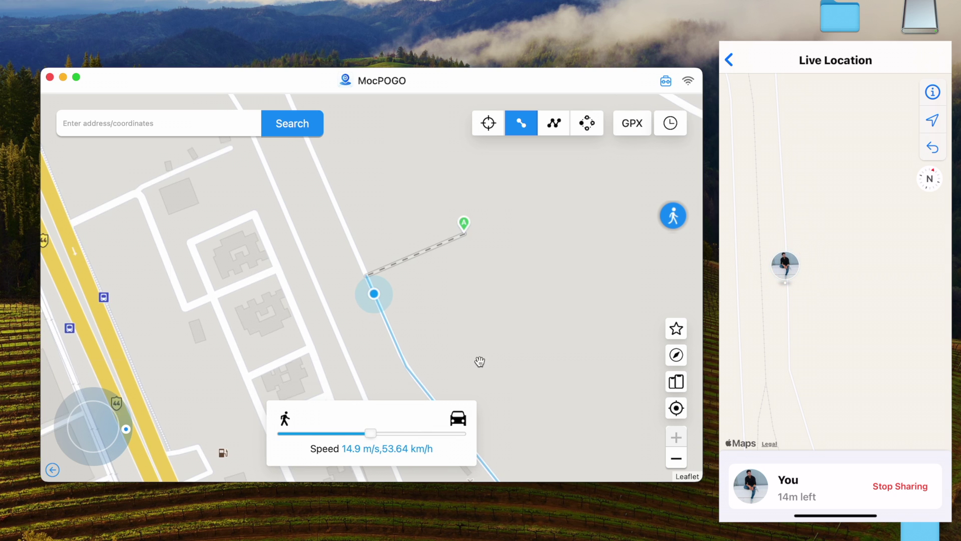
drag(480, 362, 440, 301)
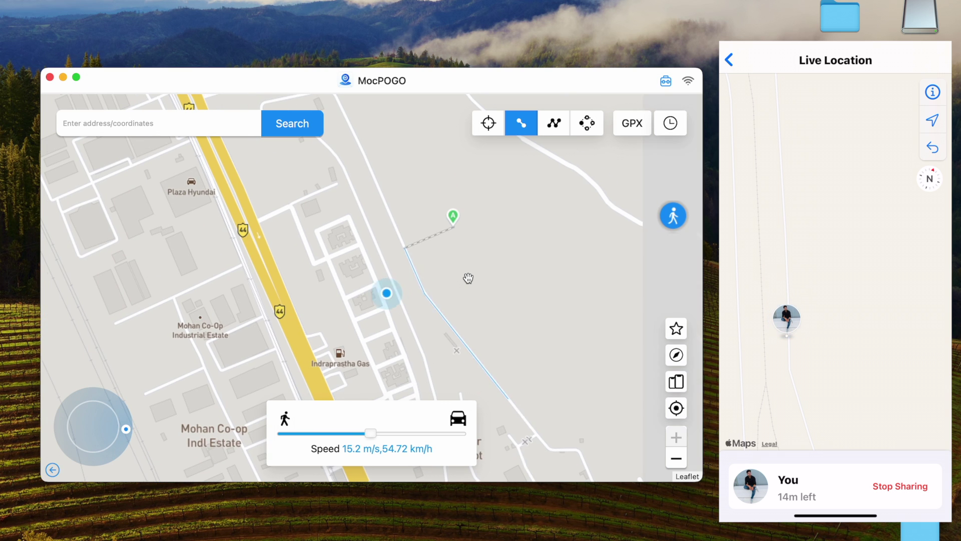
click(371, 435)
drag(370, 435, 416, 434)
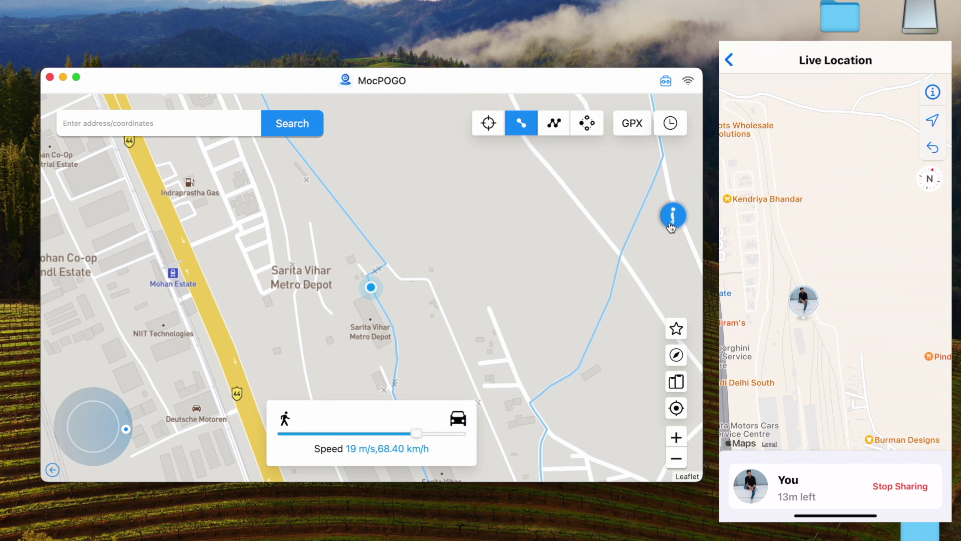
Step: Pause and resume the two-spot route, quit it, and switch to multi-spot mode
click(673, 216)
click(388, 353)
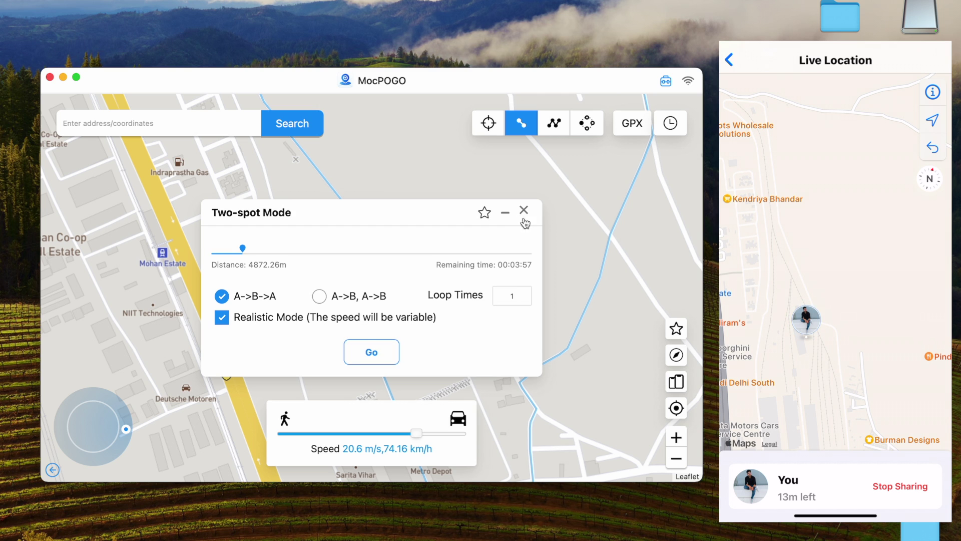
click(377, 352)
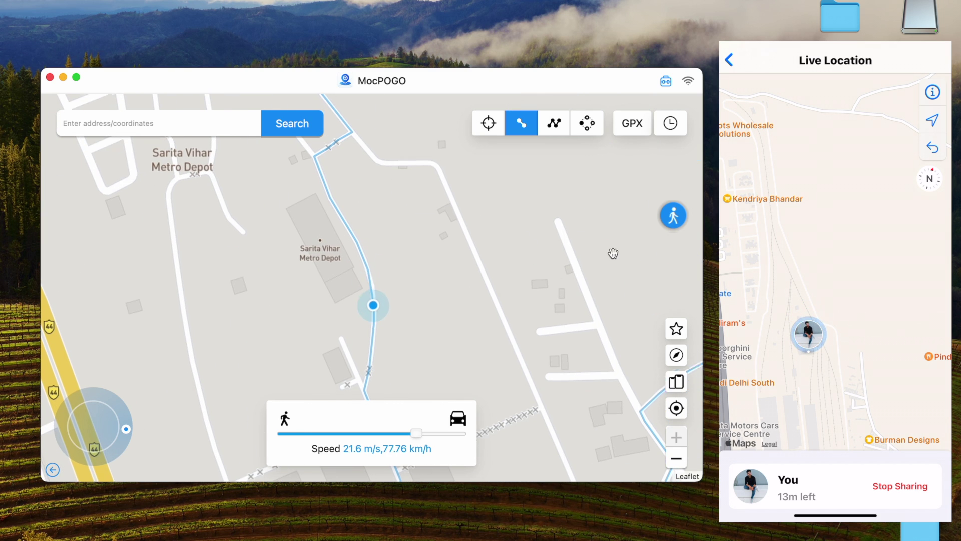
click(672, 220)
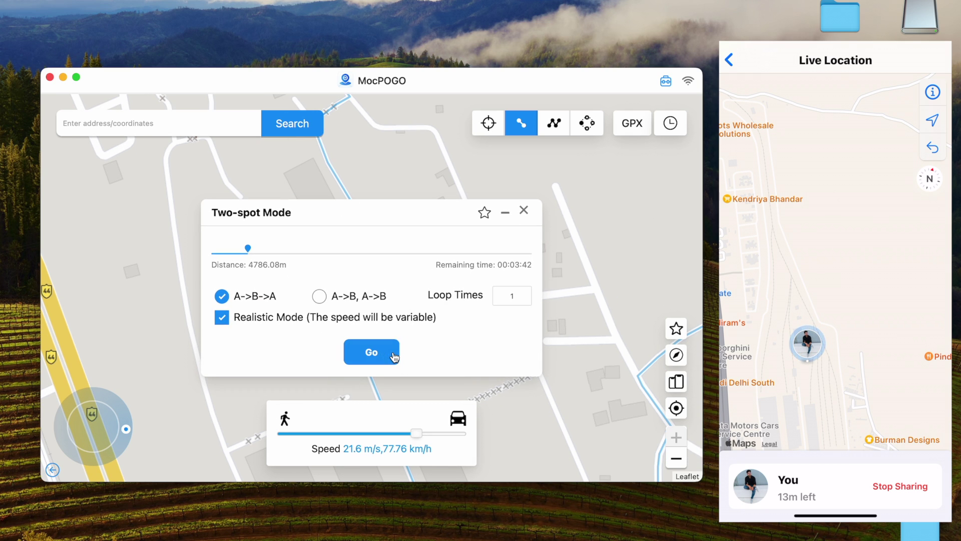
click(523, 211)
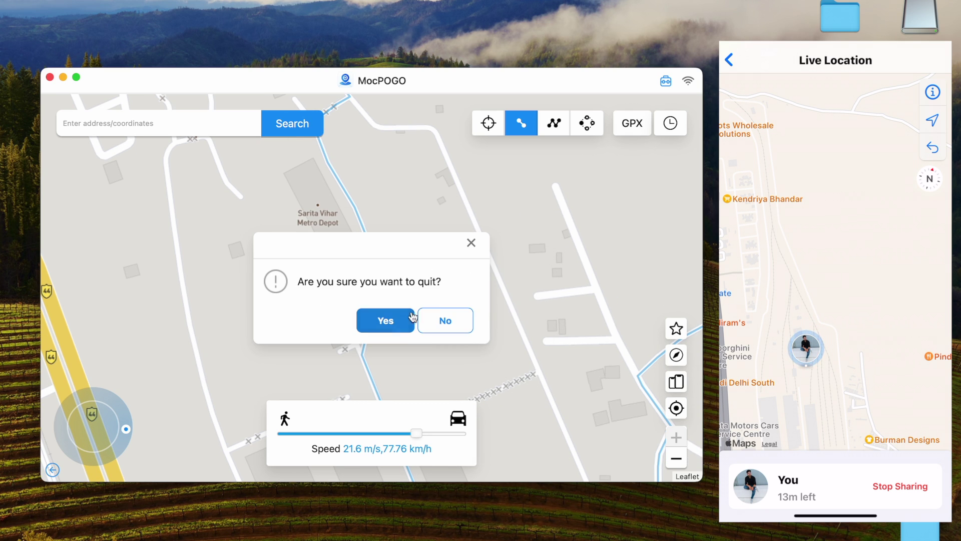
click(404, 333)
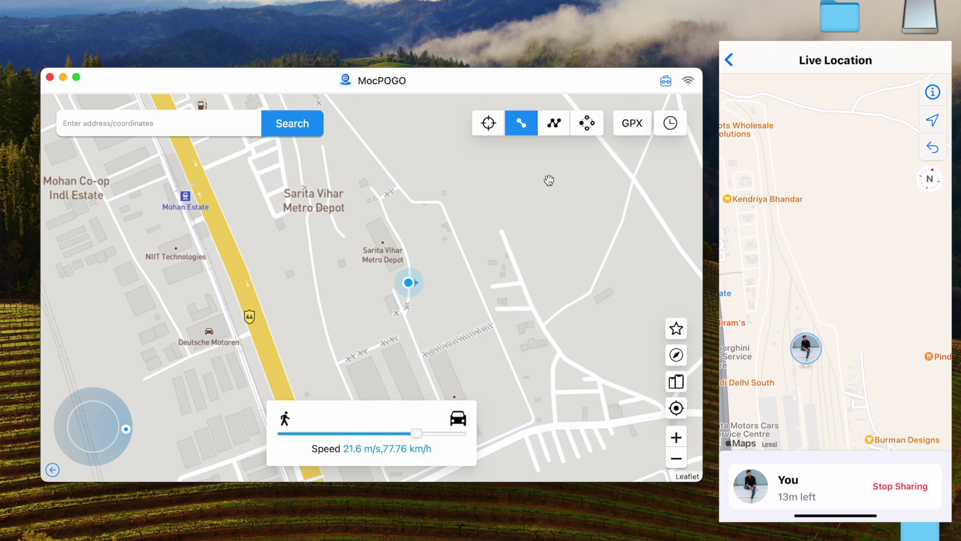
click(556, 132)
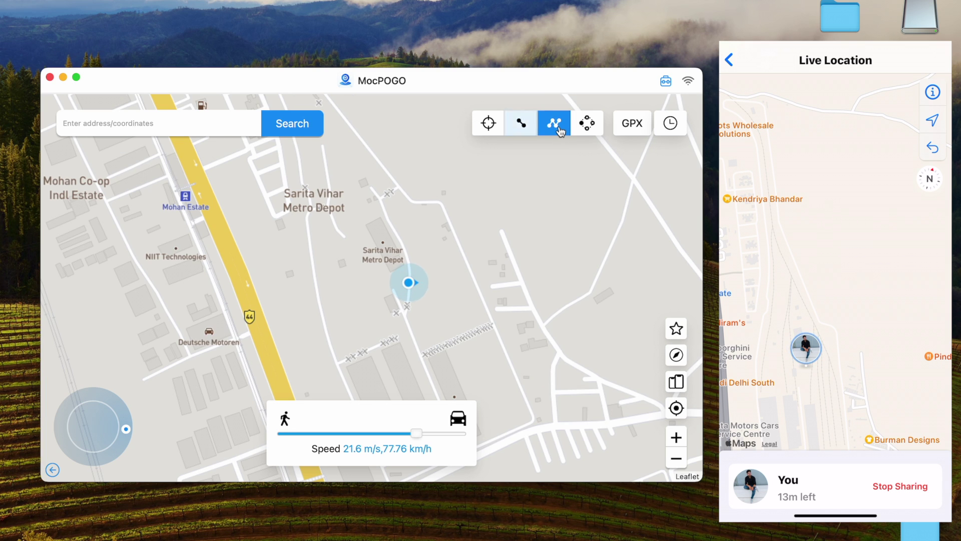
Step: Plot a multi-spot route through the map points and start it as an open path
click(322, 242)
click(455, 228)
click(452, 282)
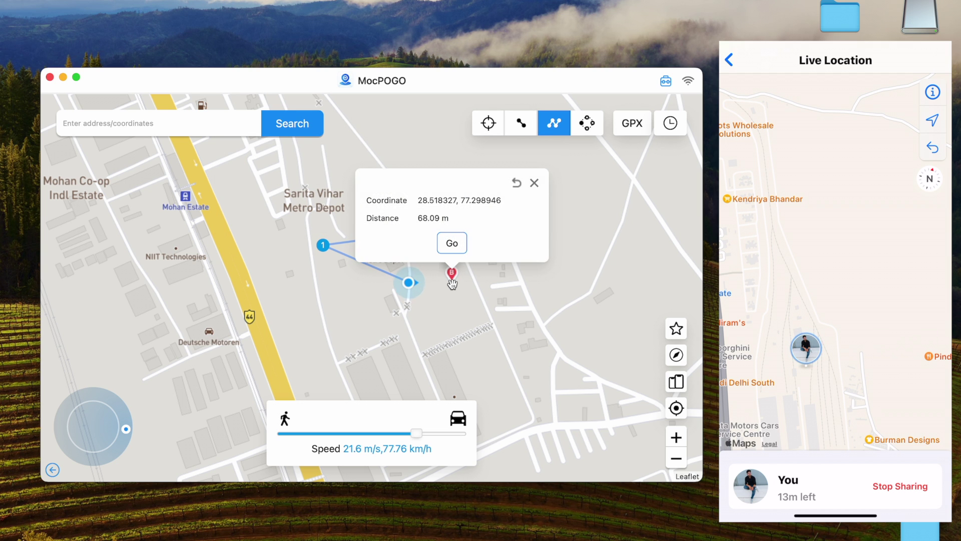
click(436, 284)
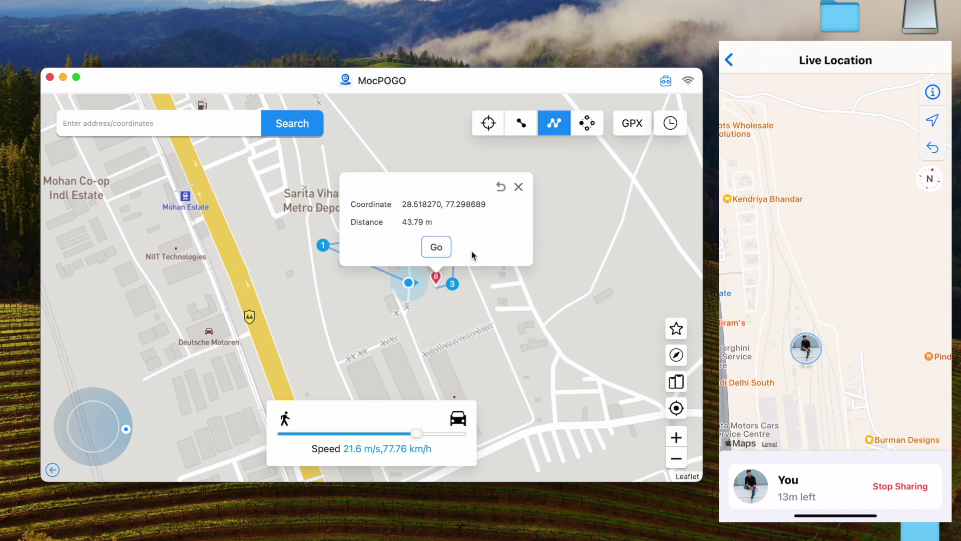
click(436, 247)
click(440, 371)
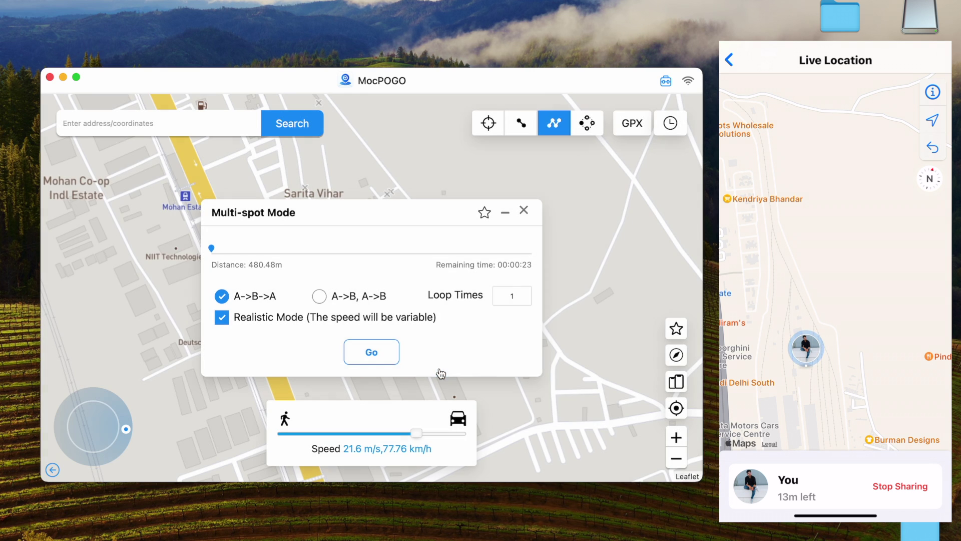
click(396, 353)
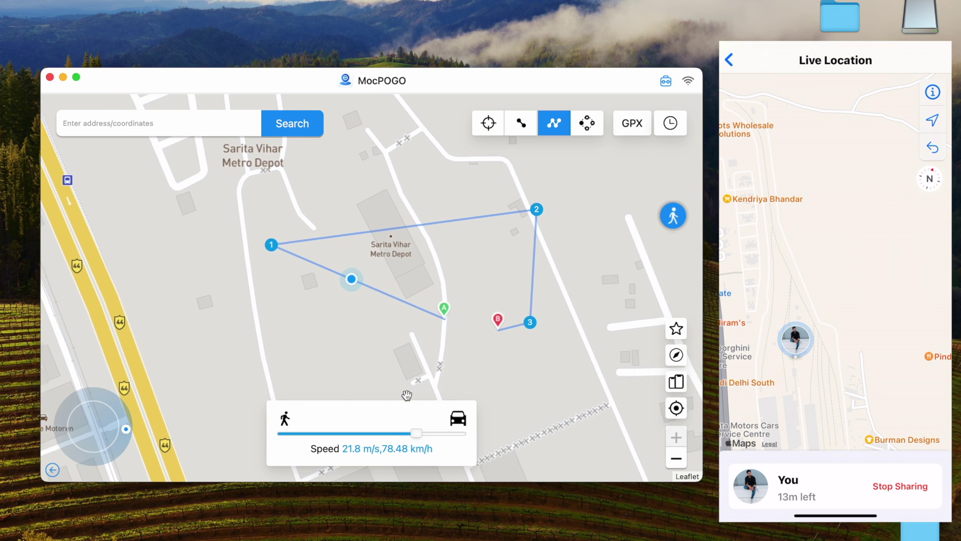
Step: Slow the walk to 12.2 m/s, then pause and quit the multi-spot route
click(418, 434)
drag(418, 433, 366, 433)
click(671, 217)
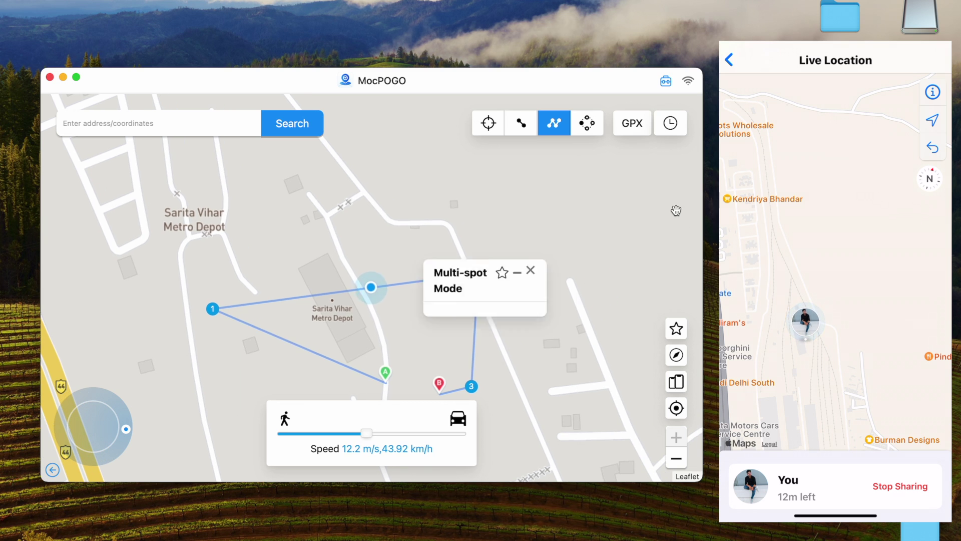
click(393, 351)
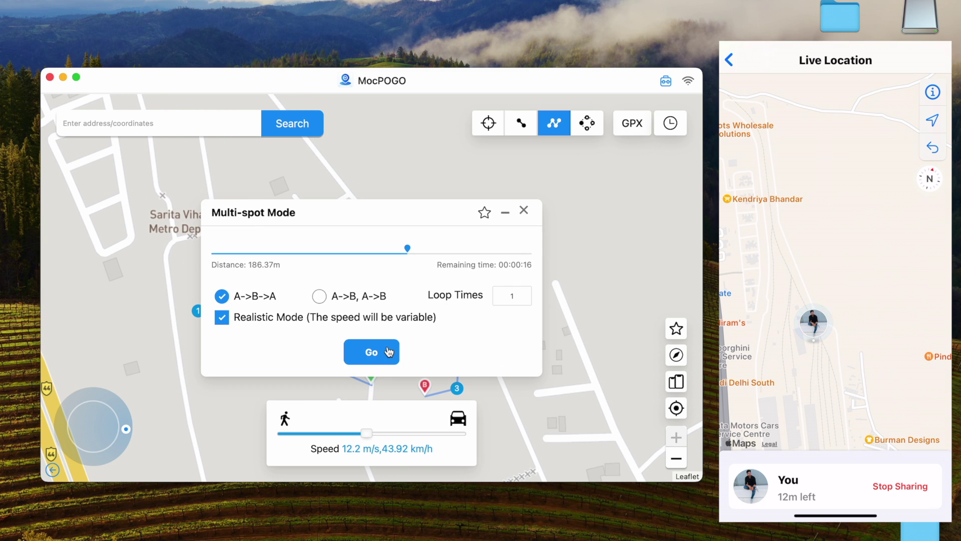
click(524, 212)
click(390, 321)
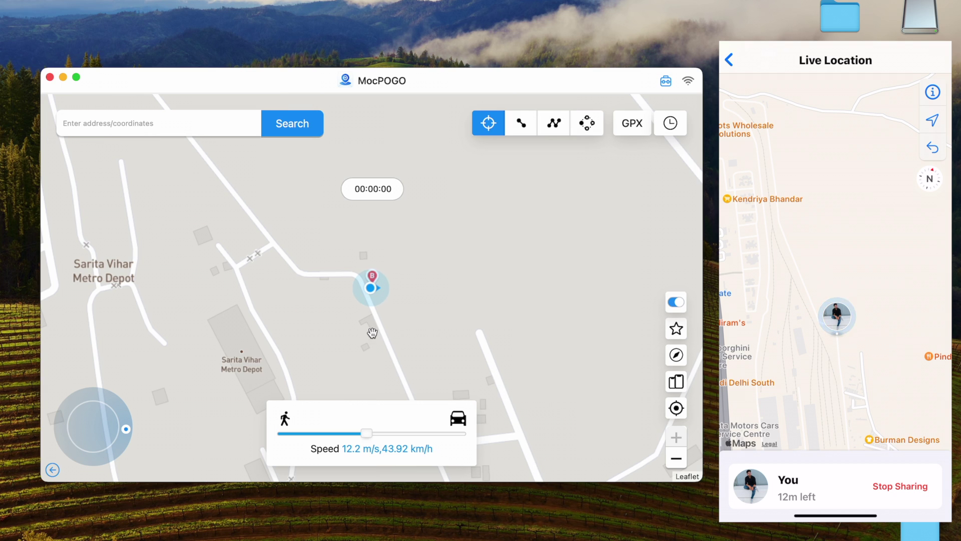
Step: Save the current Kalkaji Devi location as a favourite
click(374, 294)
click(439, 190)
click(454, 190)
Step: Review the Favorites list and its Route tab, then view the Multi-device management list
click(677, 329)
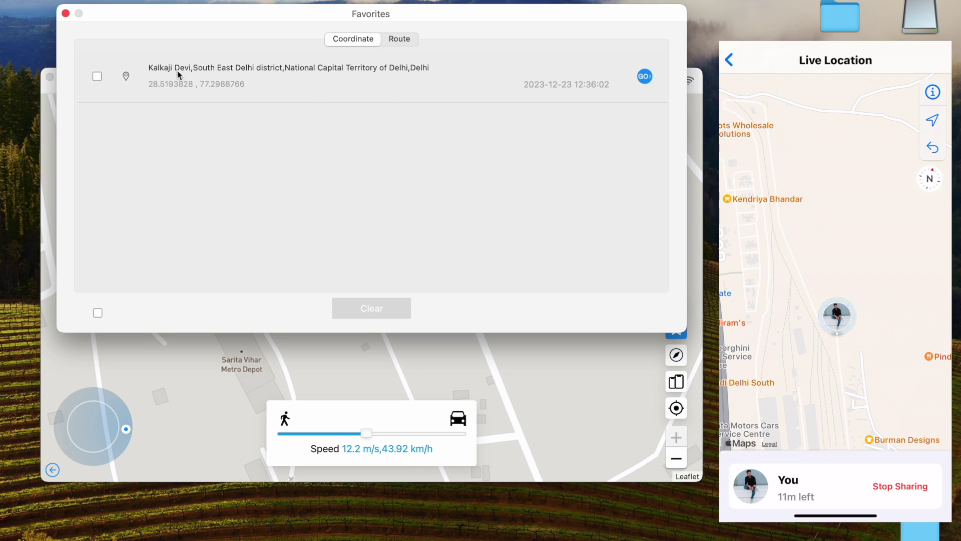
click(401, 39)
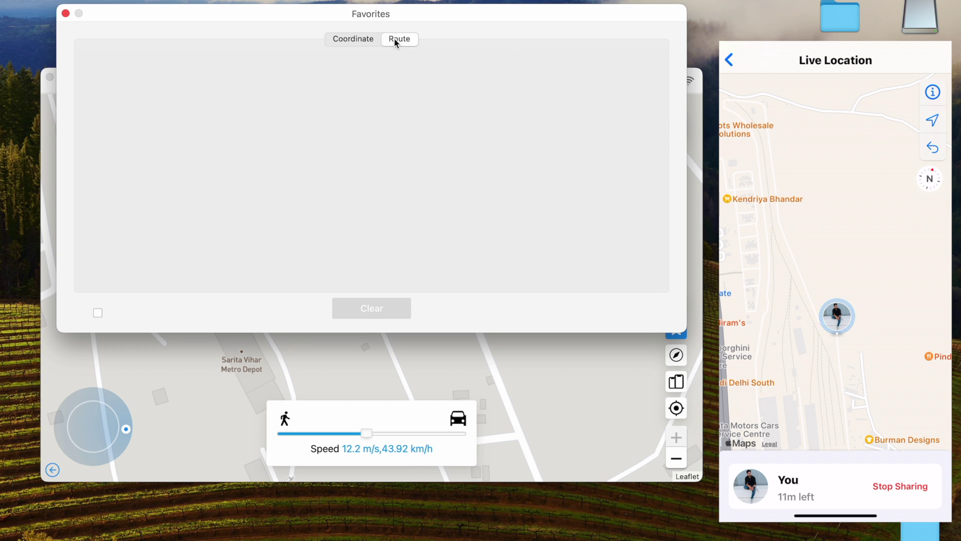
key(super+w)
click(676, 386)
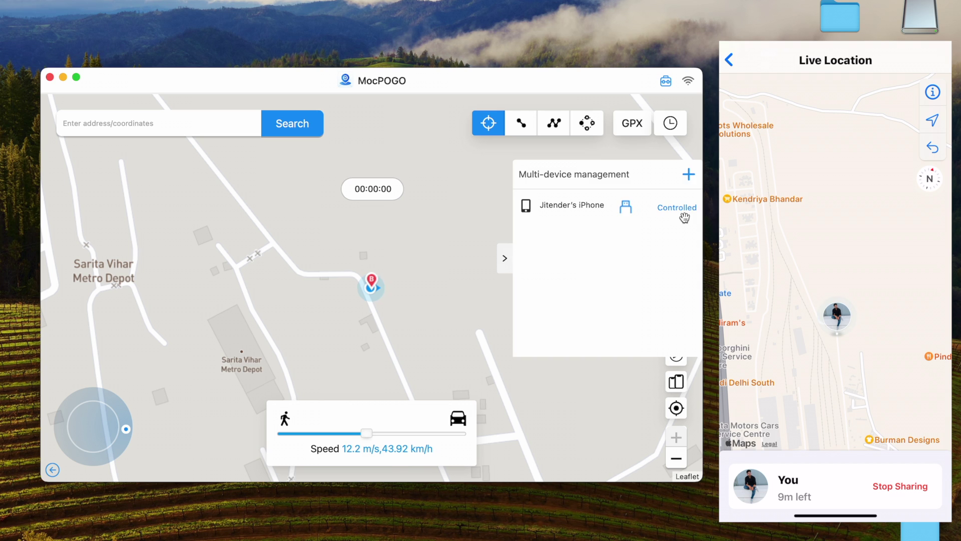
click(647, 357)
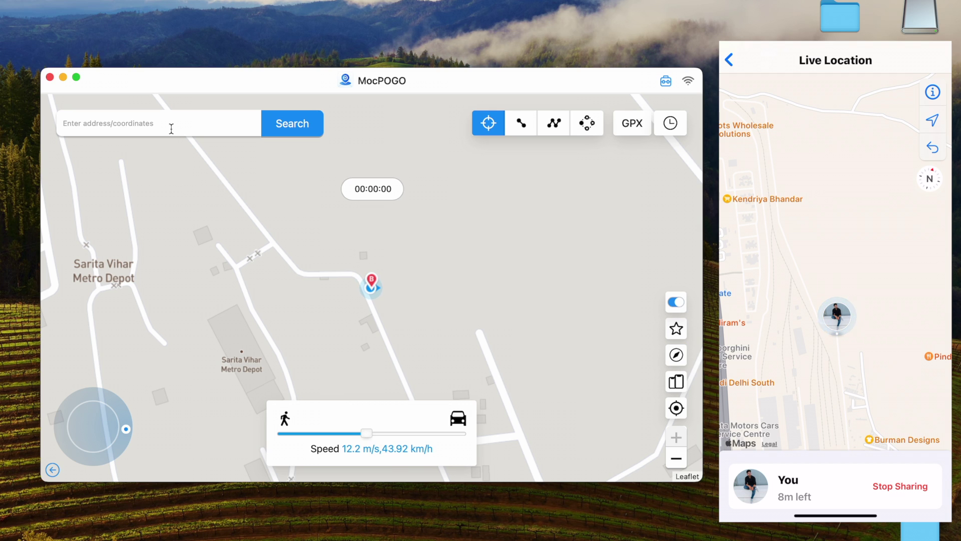
Step: Search 'dubai' and teleport the iPhone to Dubai, United Arab Emirates
click(151, 124)
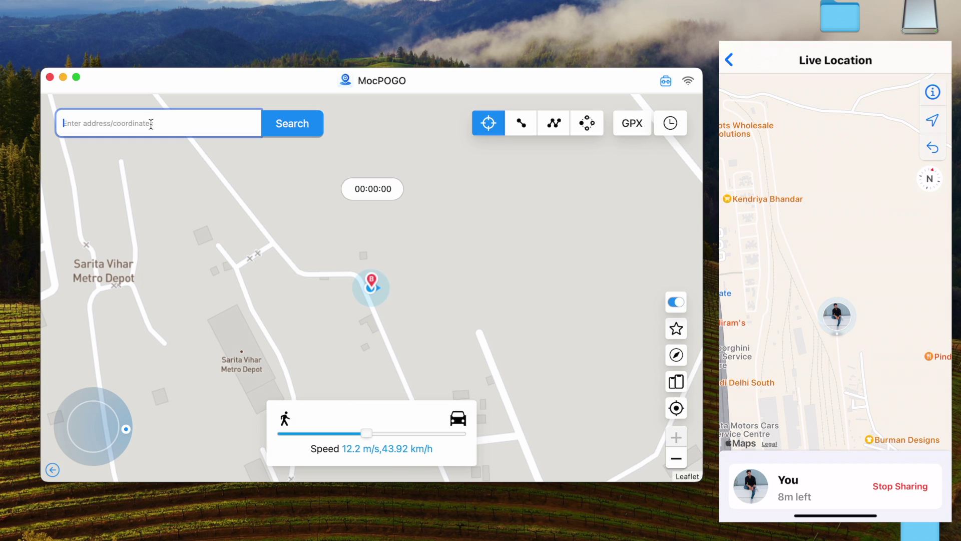
text(dubai)
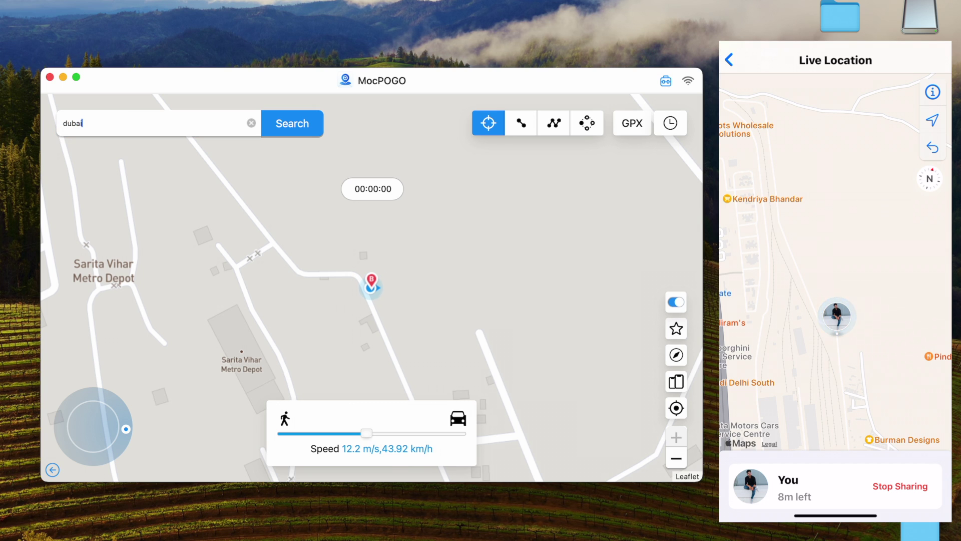
click(165, 148)
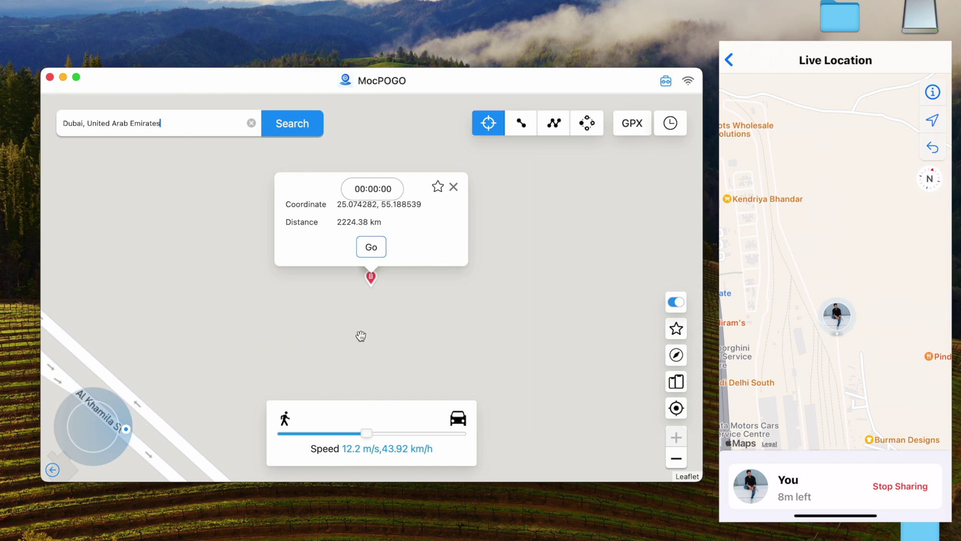
click(363, 282)
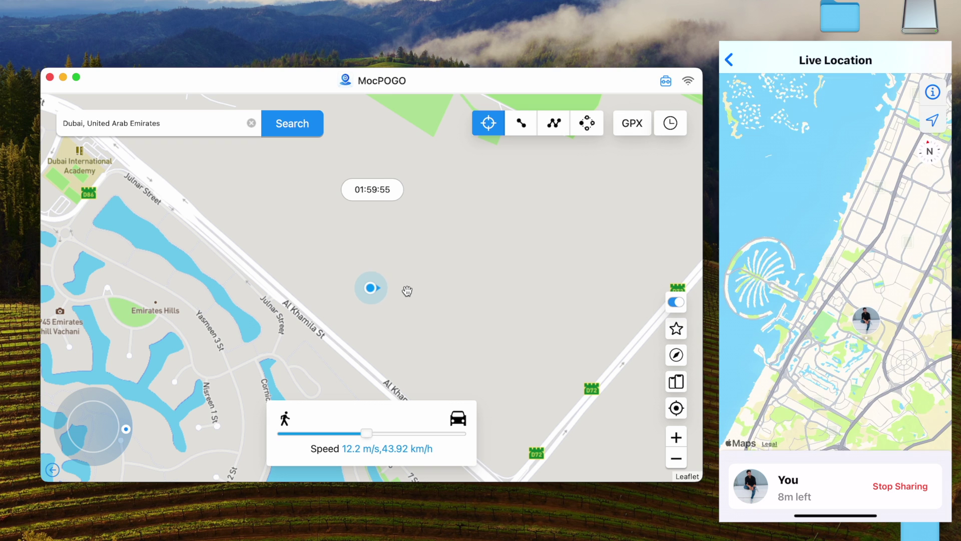
scroll(407, 290, down, 2)
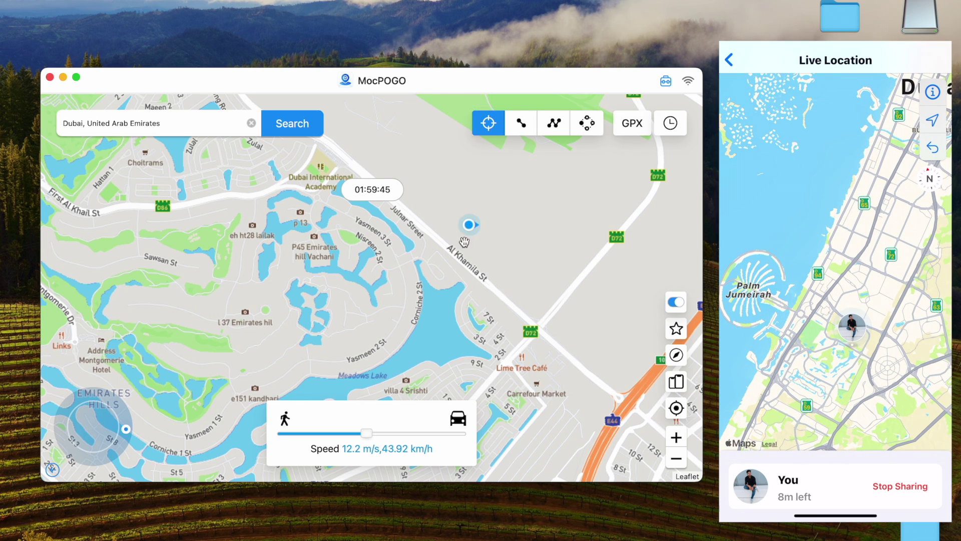